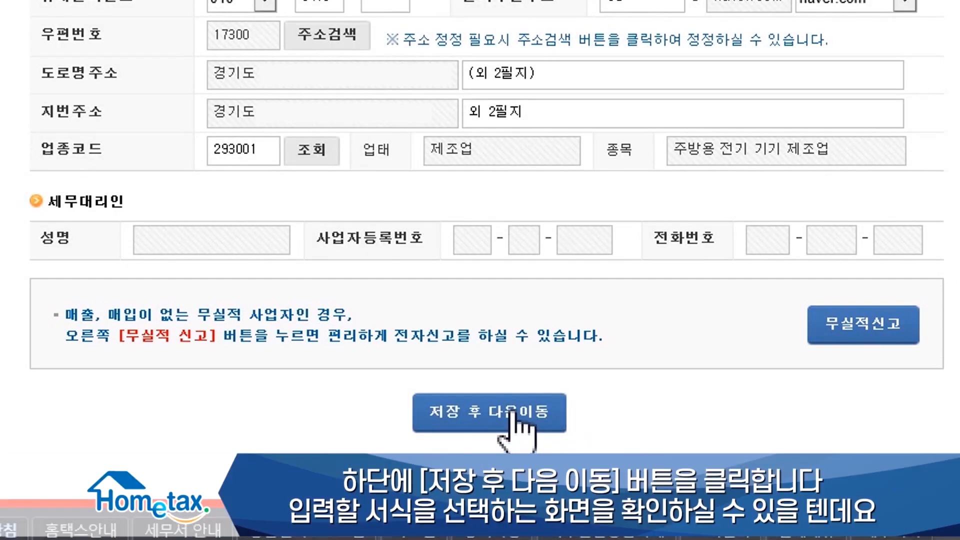
# - Save the basic information, add the 건물 등 감가상각자산 취득명세서 form to the selected input forms, and save the selection
pyautogui.click(513, 414)
pyautogui.click(415, 203)
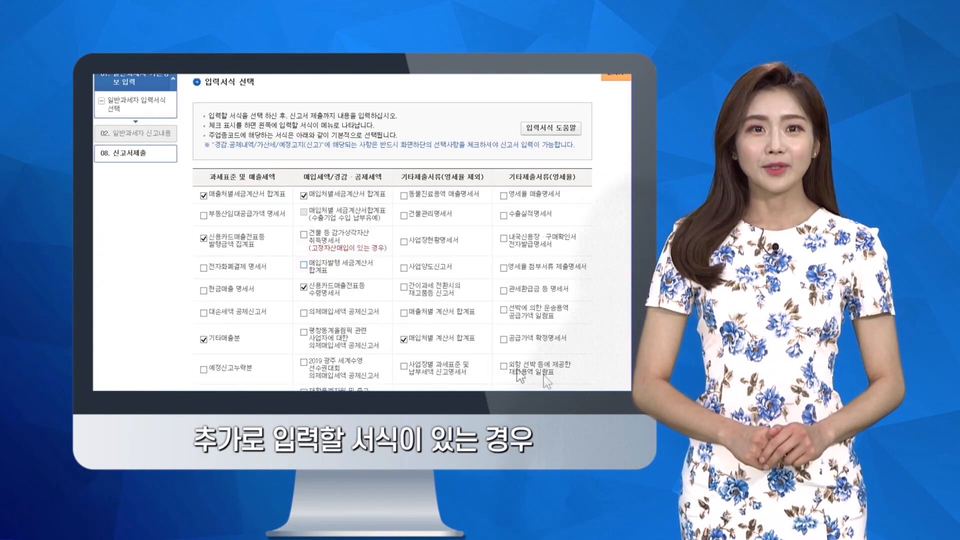
pyautogui.click(303, 264)
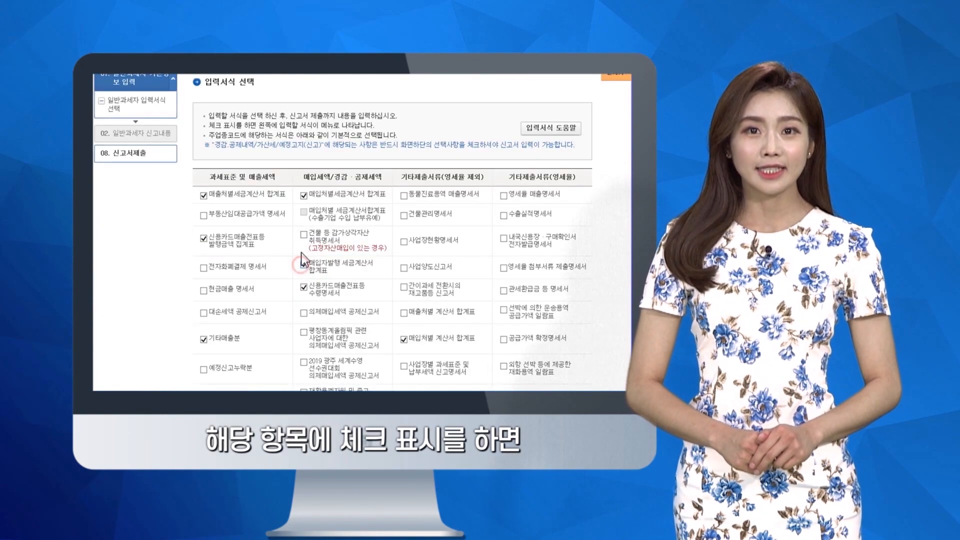
pyautogui.click(302, 235)
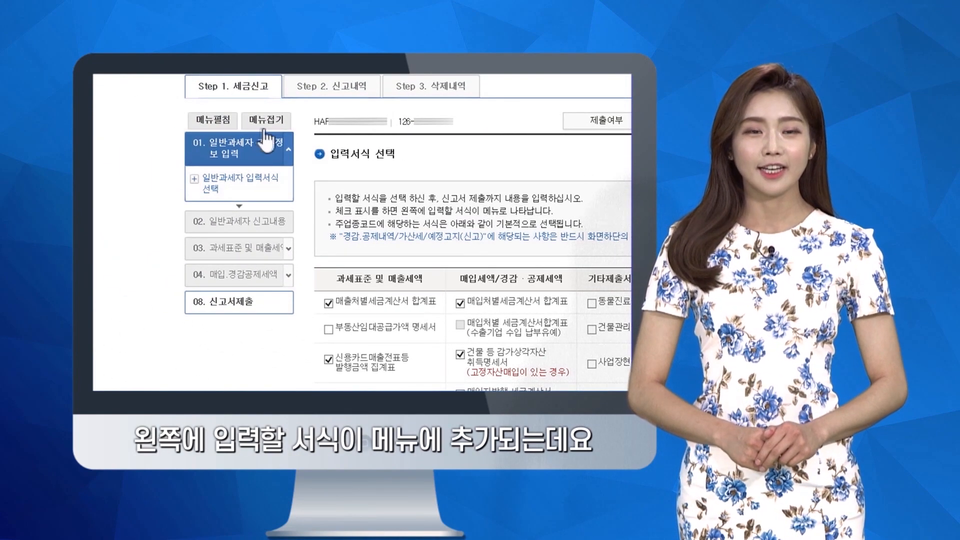
pyautogui.click(221, 123)
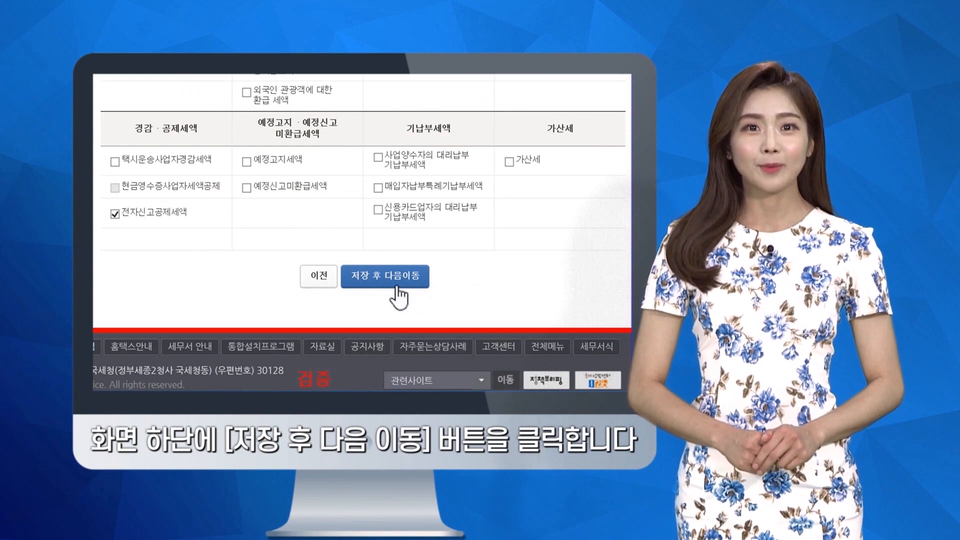
pyautogui.click(395, 285)
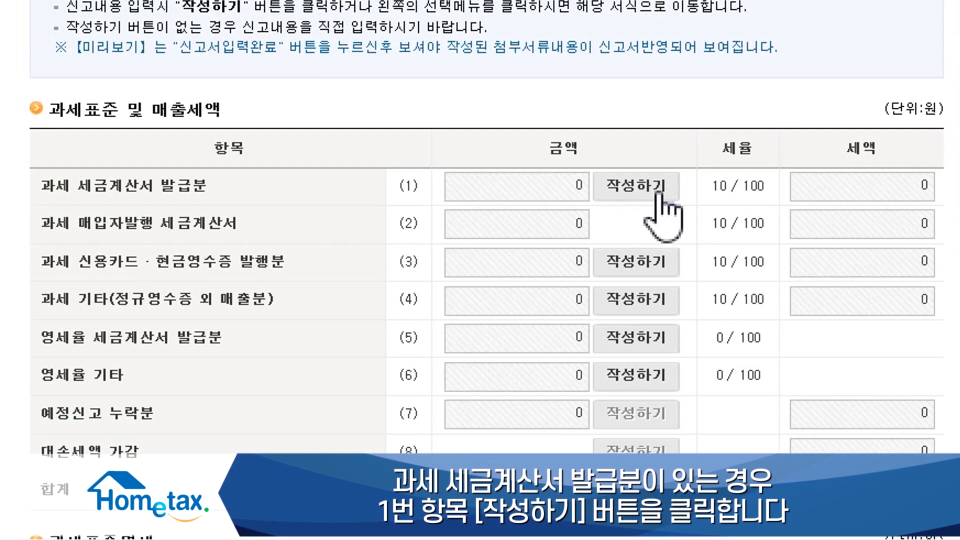
# - Start filling in item (1) 과세 세금계산서 발급분 and verify the customer's business registration number for a taxable sales entry
pyautogui.click(659, 196)
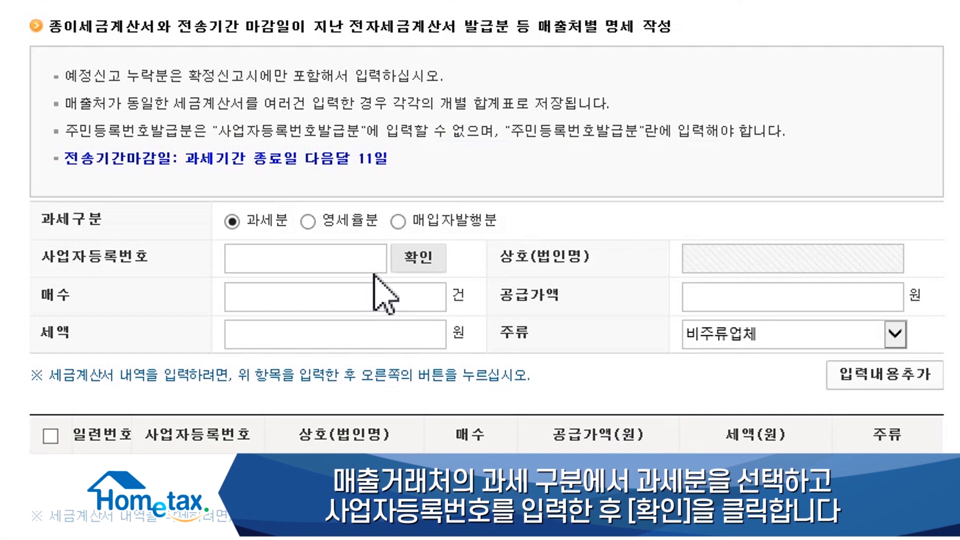
pyautogui.click(372, 263)
pyautogui.write('101')
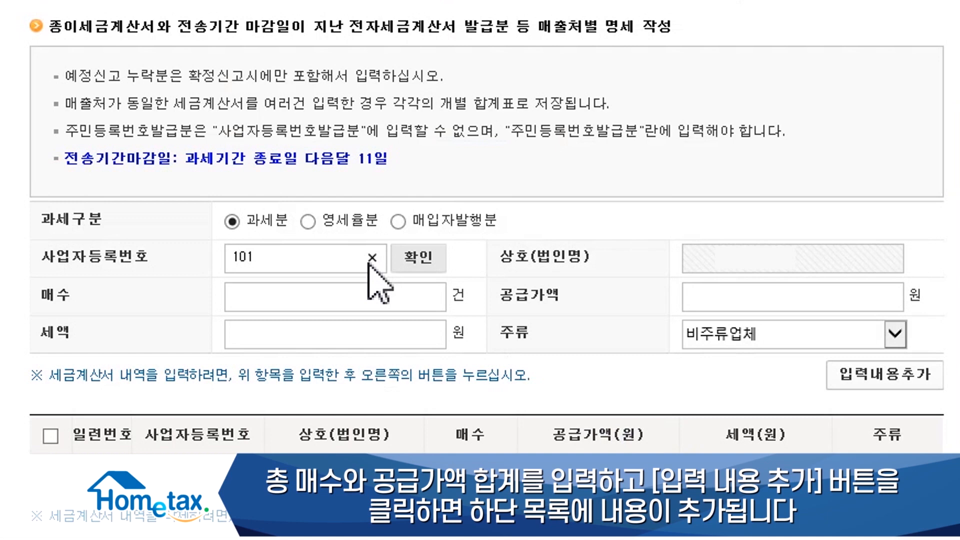
pyautogui.click(418, 261)
# - Add the sales invoice entry with 5 invoices and a supply value of 30,000,000 won, and complete the sales invoice form
pyautogui.click(420, 296)
pyautogui.write('5')
pyautogui.click(713, 308)
pyautogui.write('30000000')
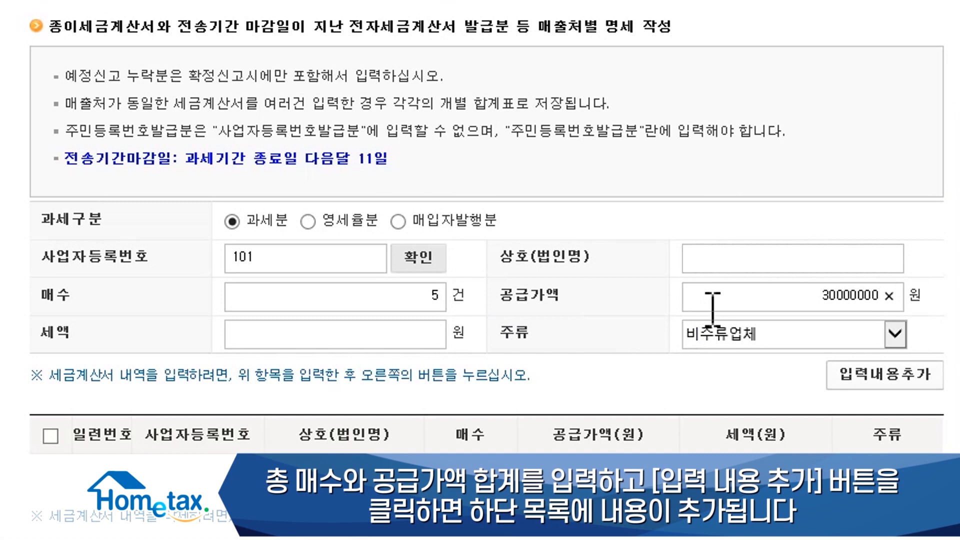
pyautogui.press('Tab')
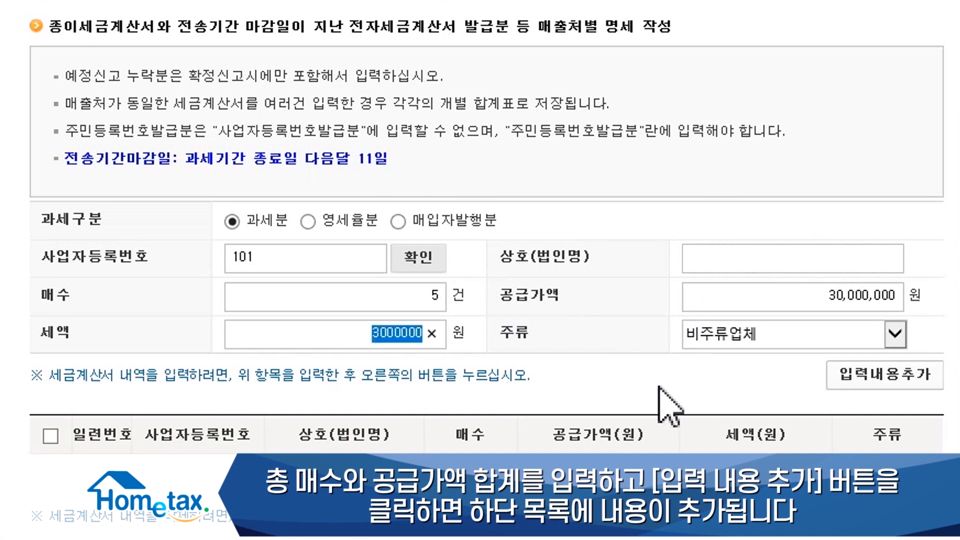
pyautogui.click(890, 375)
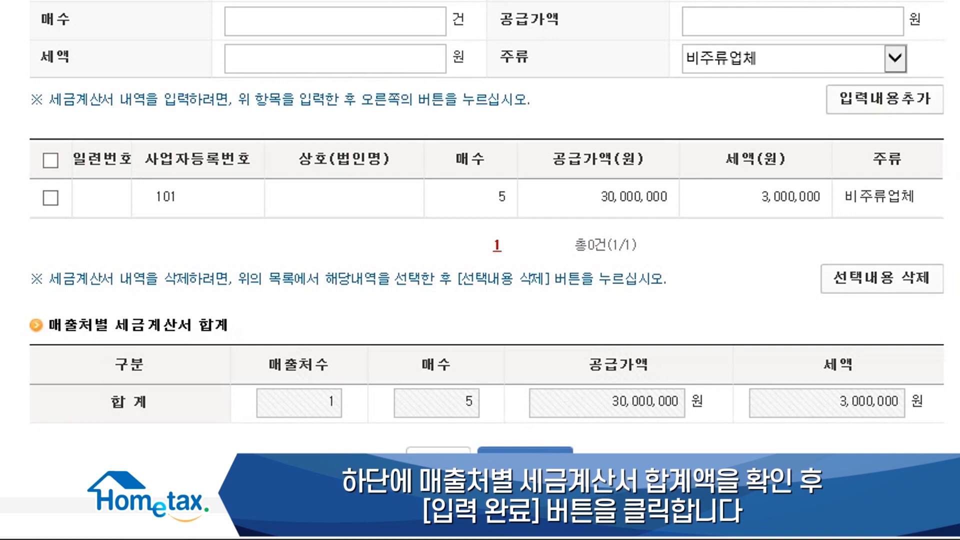
pyautogui.click(534, 464)
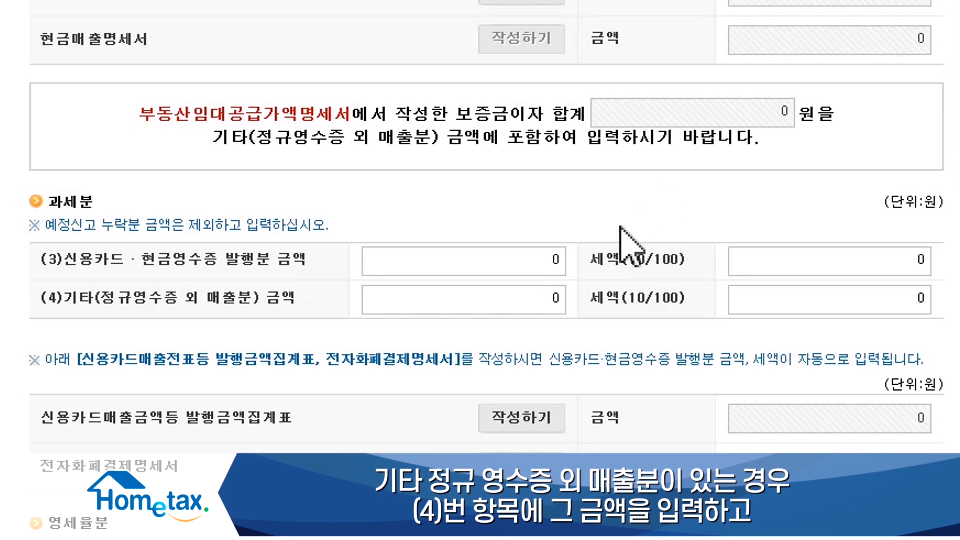
# - Set the (4) 기타(정규영수증 외 매출분) amount in the taxable section to 4,000,000 won
pyautogui.click(559, 298)
pyautogui.press('BackSpace')
pyautogui.write('4,000,000')
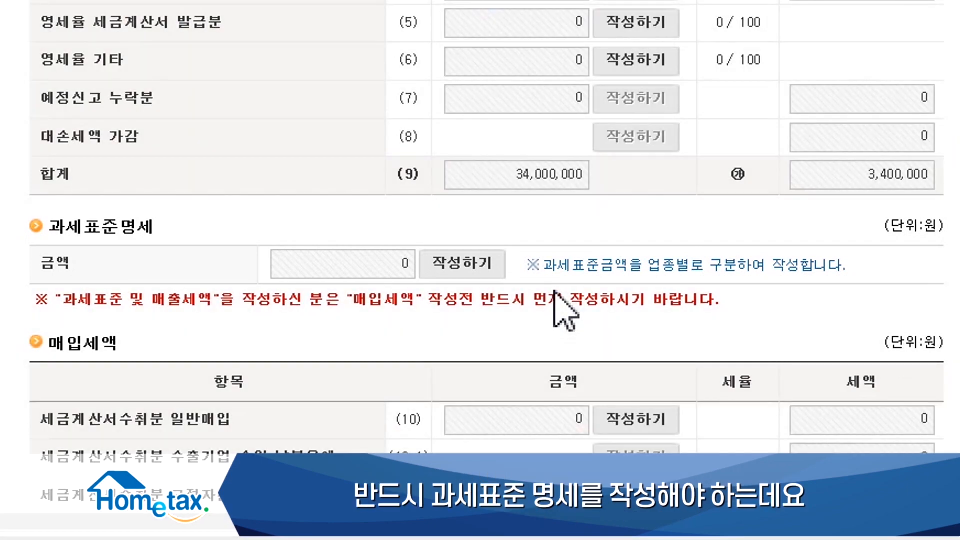
# - Fill in the 과세표준명세 with 34,000,000 won for industry code 293001, then save it and confirm
pyautogui.click(476, 266)
pyautogui.click(791, 257)
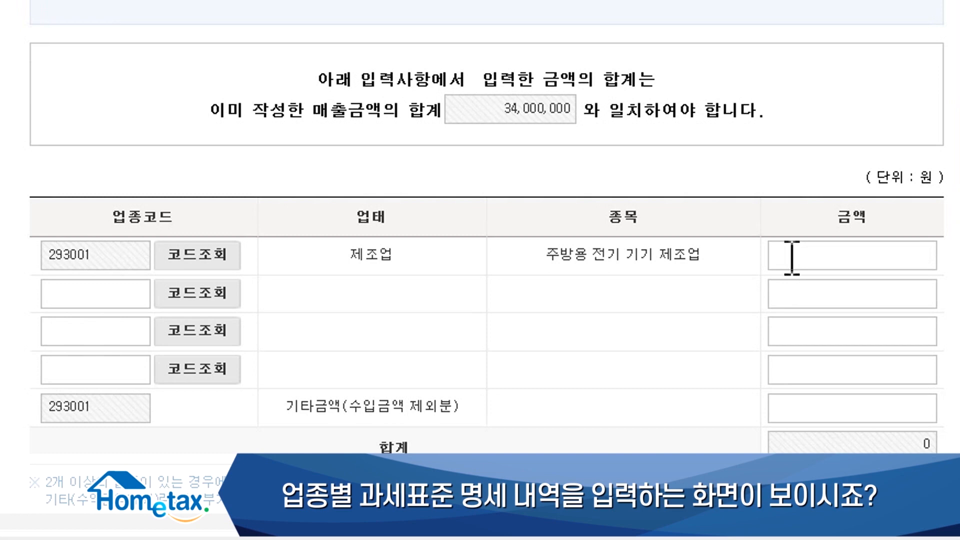
pyautogui.write('34000000')
pyautogui.scroll(-3, 623, 302)
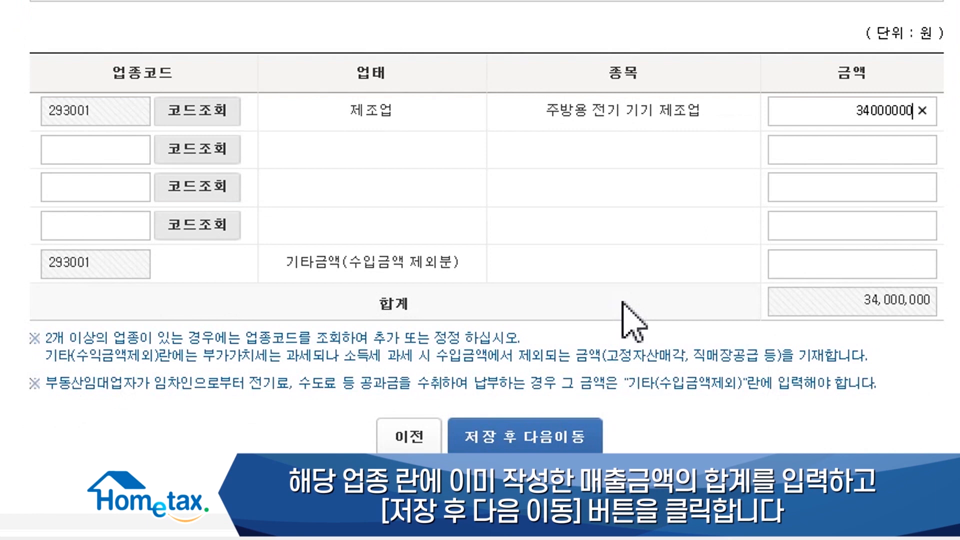
pyautogui.click(553, 444)
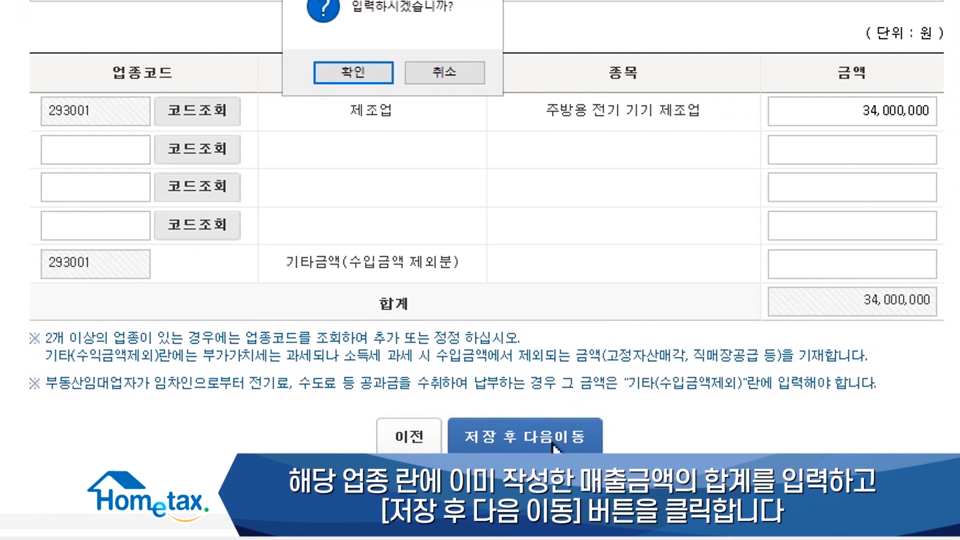
pyautogui.press('Return')
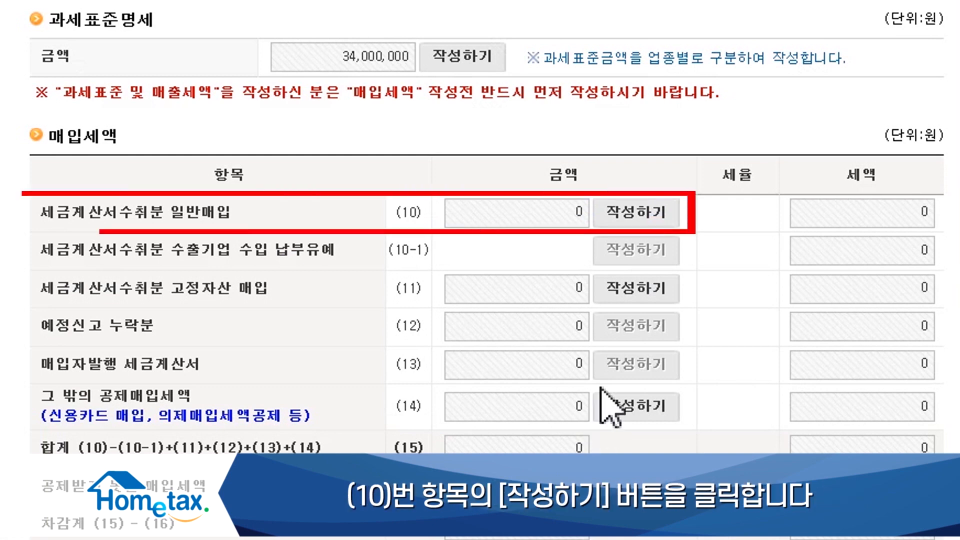
# - Start filling in item (10) 세금계산서수취분 일반매입 and verify the supplier's business registration number for a taxable purchase entry
pyautogui.click(652, 214)
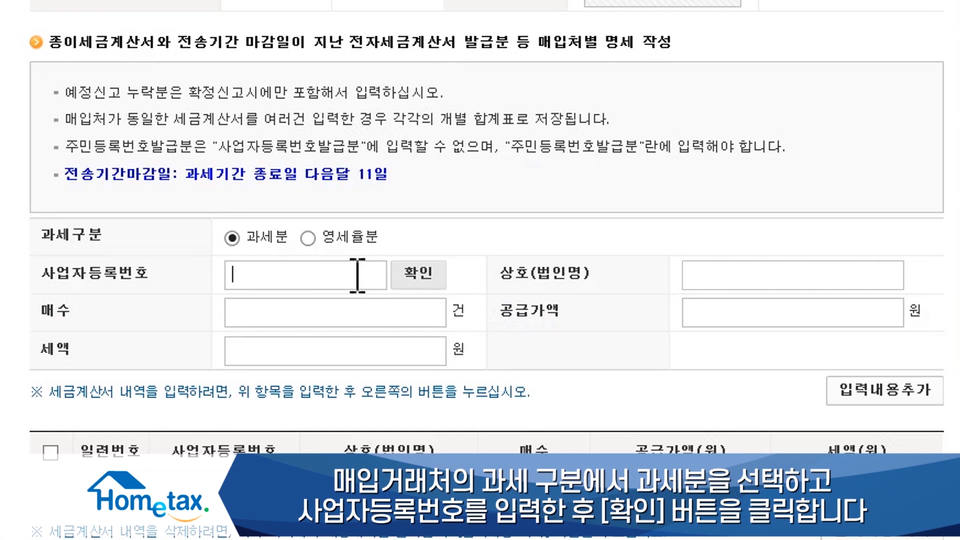
pyautogui.write('140')
pyautogui.click(428, 275)
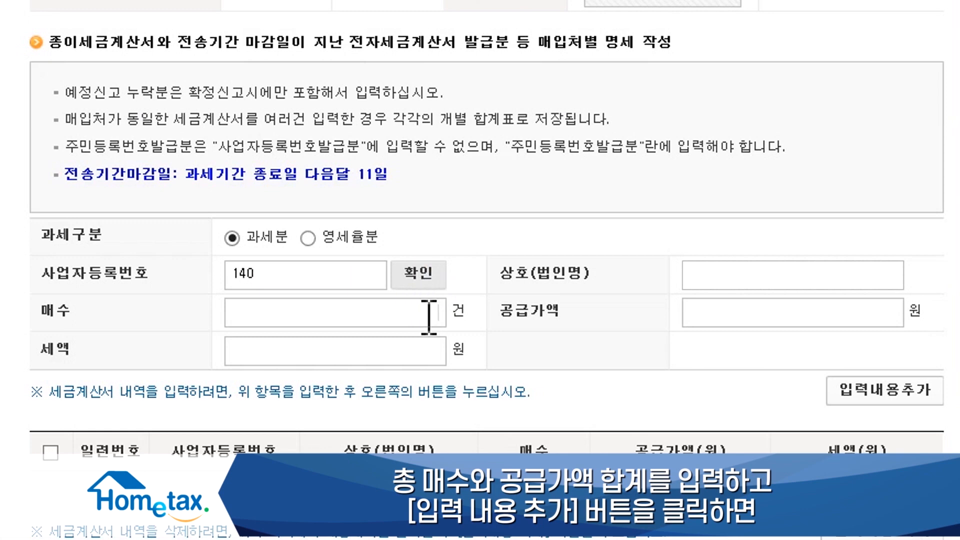
# - Add the purchase invoice entry with 2 invoices and a supply value of 10,000,000 won
pyautogui.click(428, 316)
pyautogui.write('2')
pyautogui.press('Tab')
pyautogui.write('10000000')
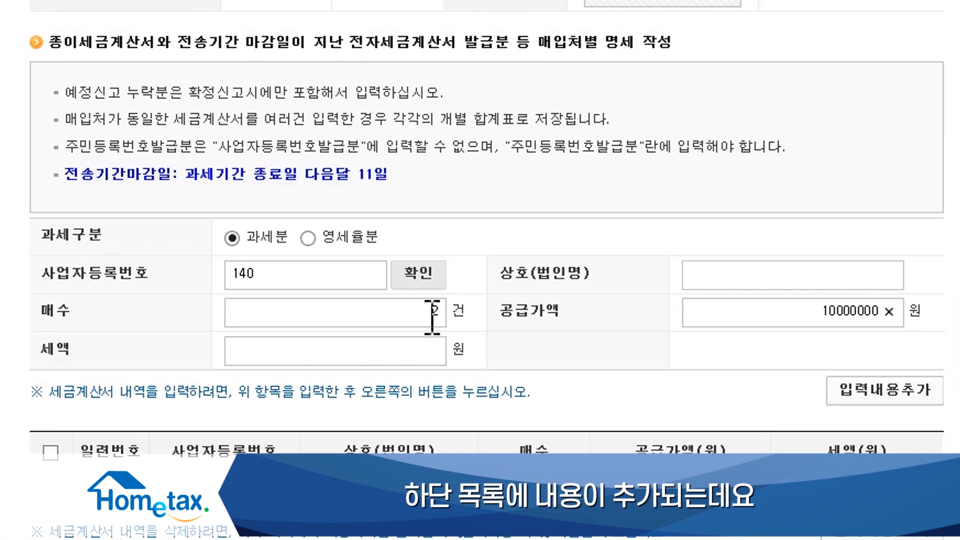
pyautogui.click(858, 388)
pyautogui.press('Return')
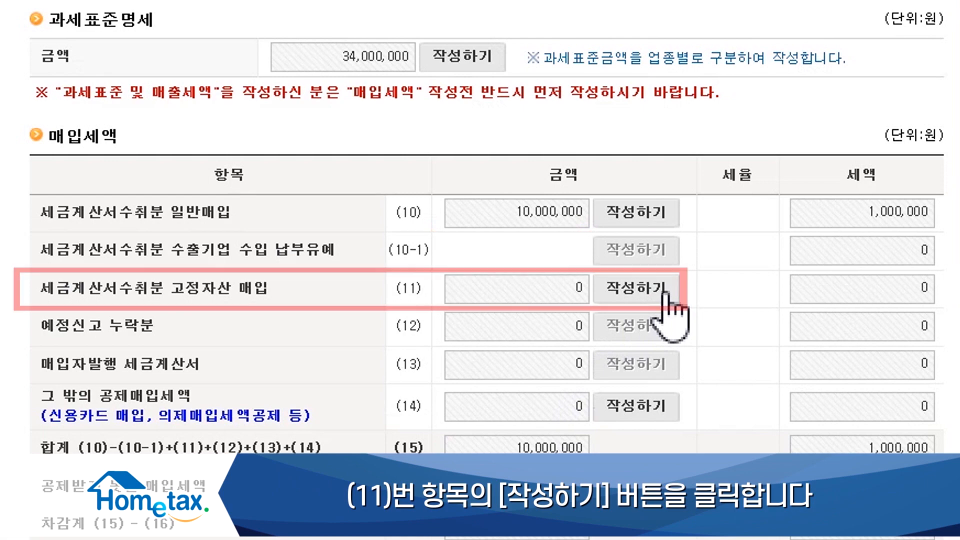
# - For item (11) 고정자산 매입, record 1 acquisition of 기계장치 with a supply value of 8,000,000 won
pyautogui.click(665, 290)
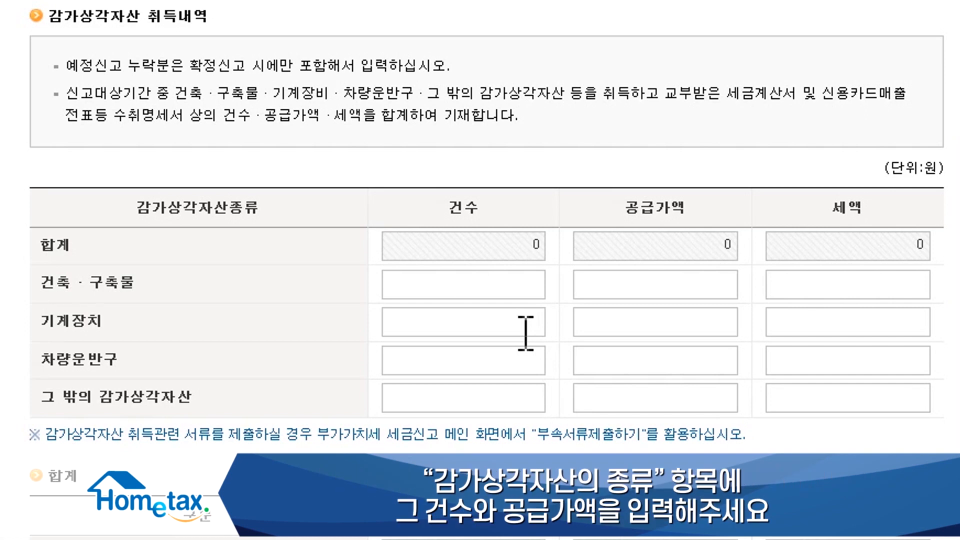
pyautogui.write('1')
pyautogui.press('Tab')
pyautogui.write('8000000')
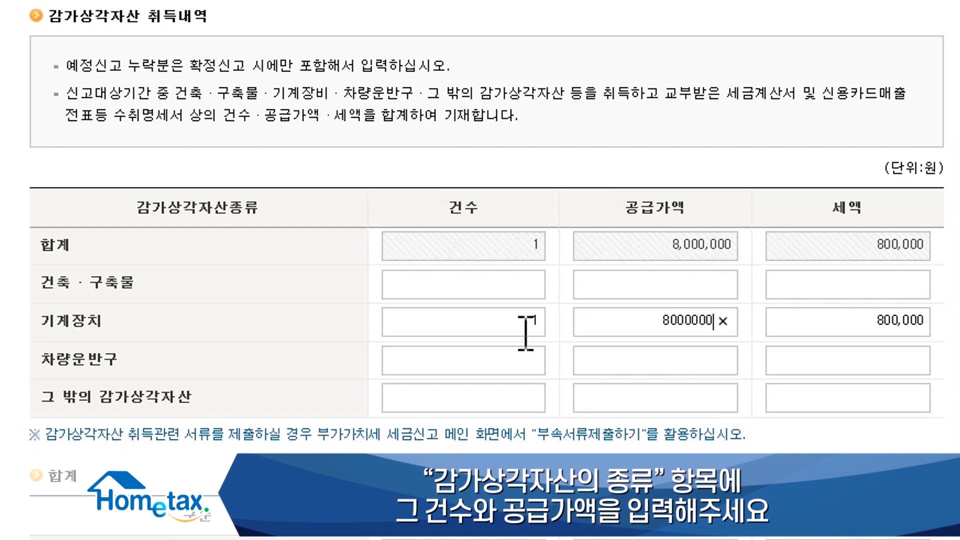
# - In the 합계 section, enter 1 세금계산서 수취분 case with a supply value of 8,000,000 won and complete the form
pyautogui.scroll(-1, 533, 428)
pyautogui.scroll(-3, 534, 428)
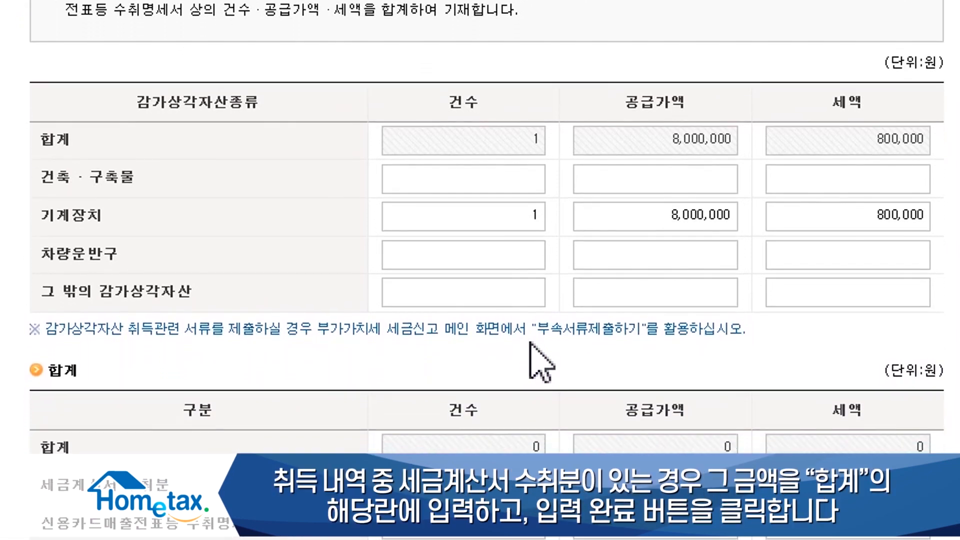
pyautogui.scroll(-2, 540, 327)
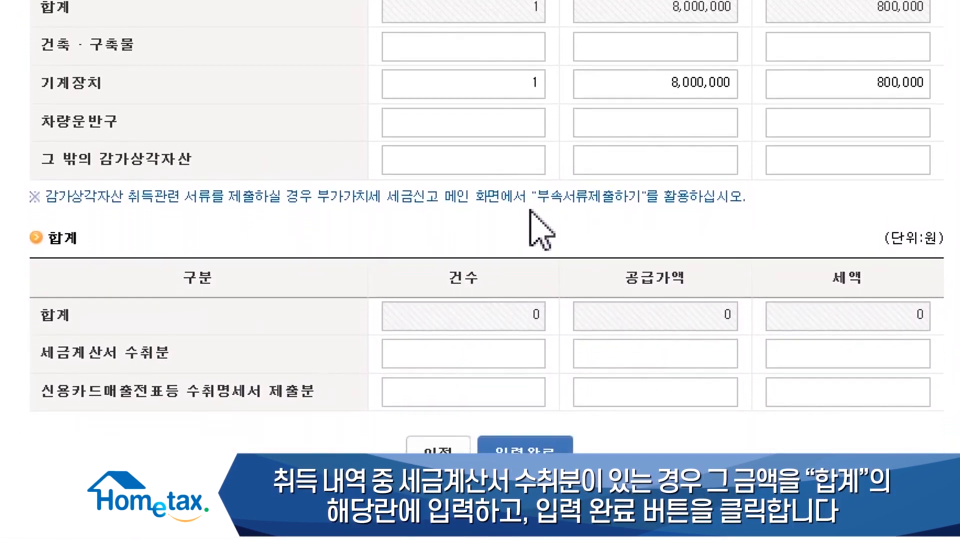
pyautogui.click(503, 350)
pyautogui.write('1')
pyautogui.press('Tab')
pyautogui.write('8000000')
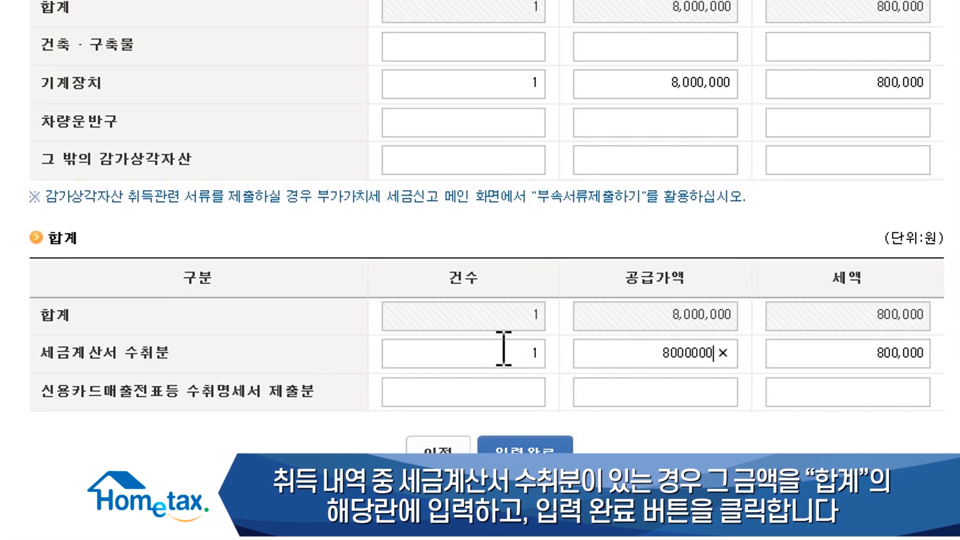
pyautogui.click(507, 450)
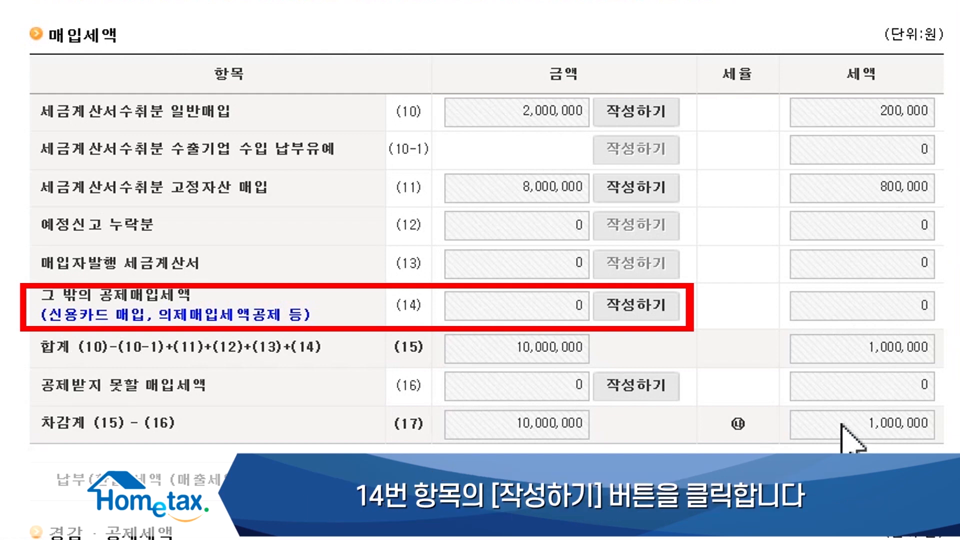
# - Open the 신용카드매출전표등 수령명세서 제출분 일반매입 form under item (14) 그 밖의 공제매입세액
pyautogui.click(655, 305)
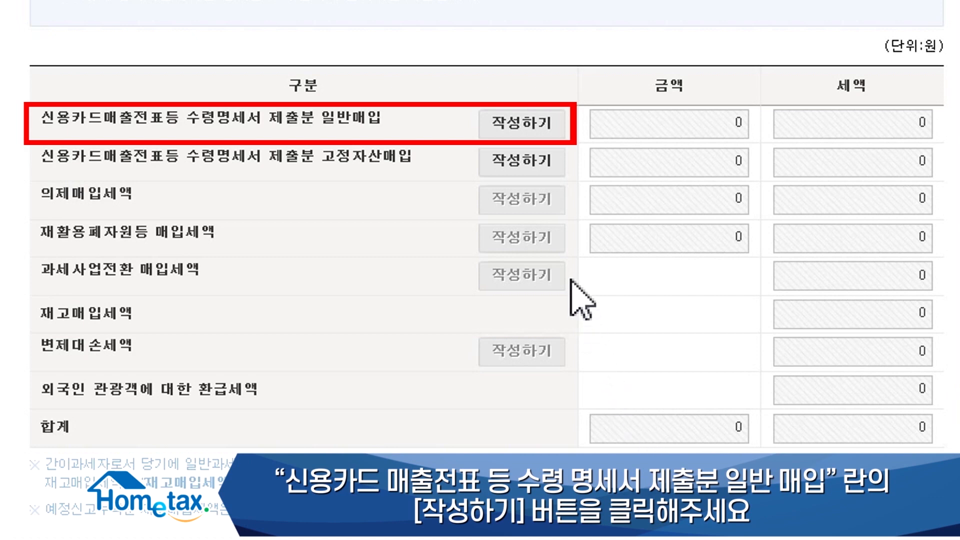
pyautogui.click(548, 126)
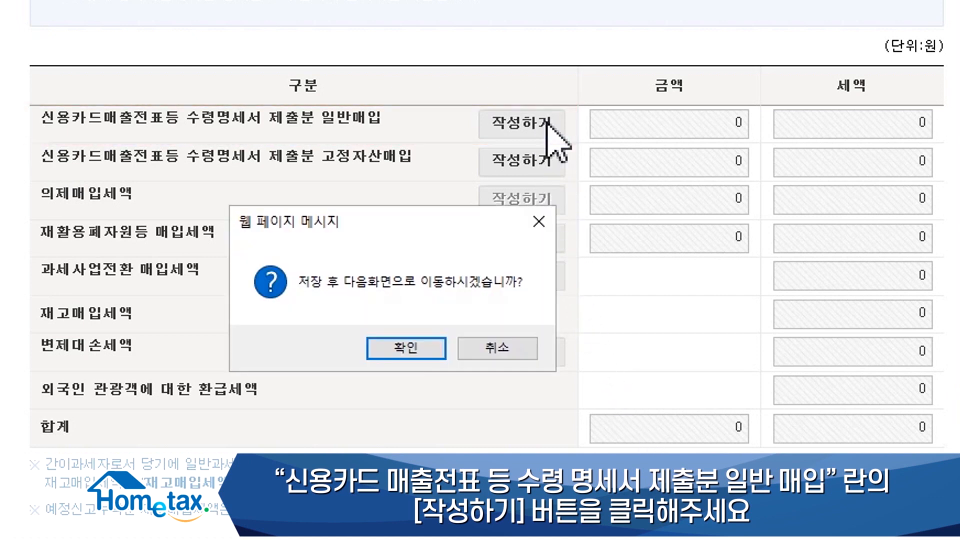
pyautogui.click(422, 348)
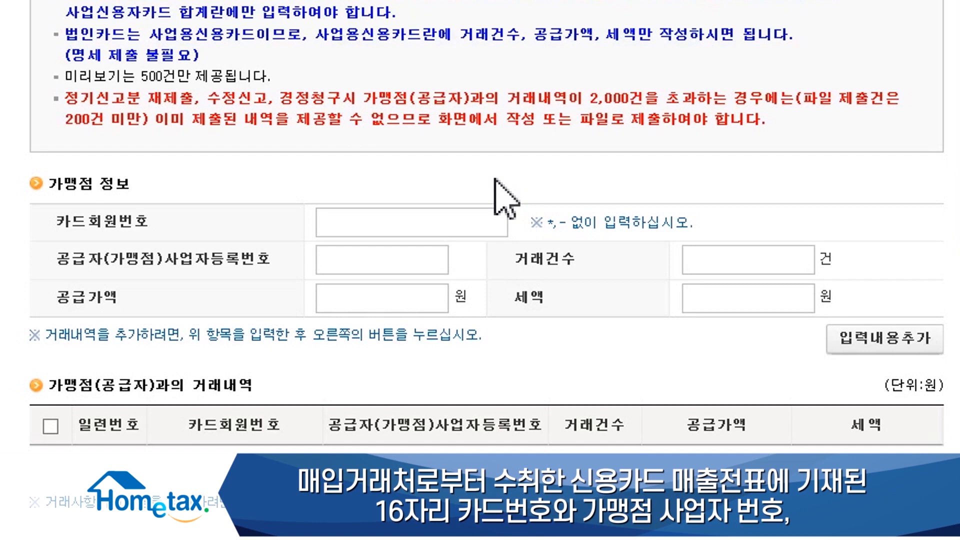
# - Enter the card member number and the supplier's business registration number in the 가맹점 정보 section
pyautogui.click(460, 225)
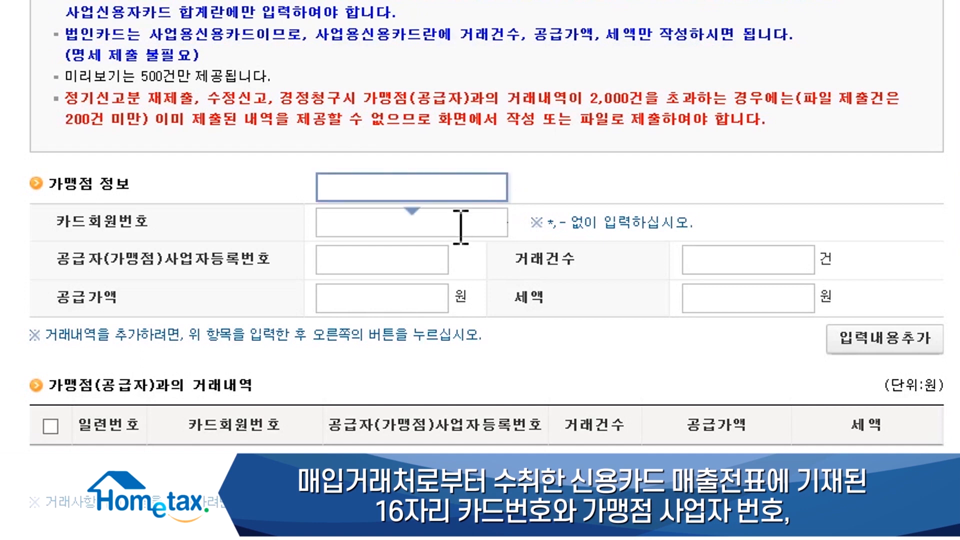
pyautogui.write('1234567890123456')
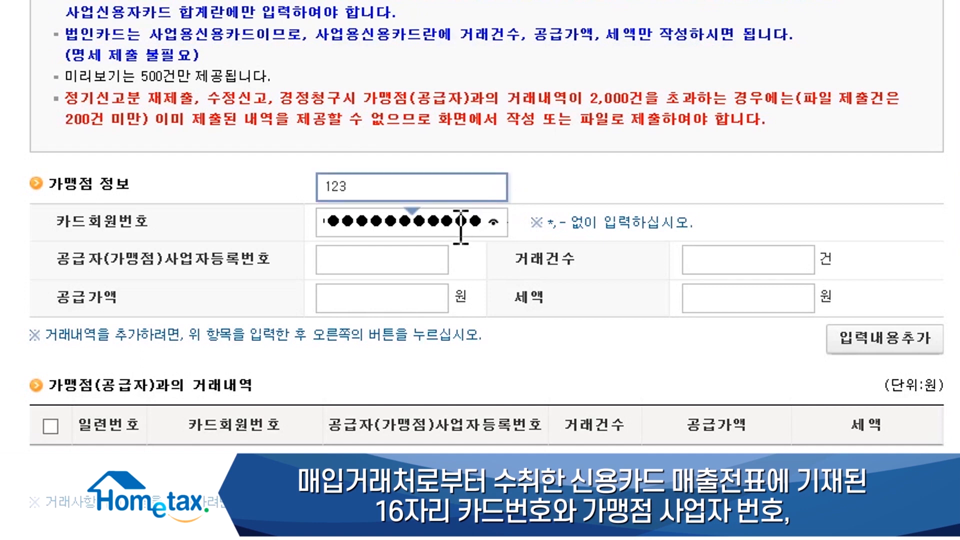
pyautogui.click(438, 265)
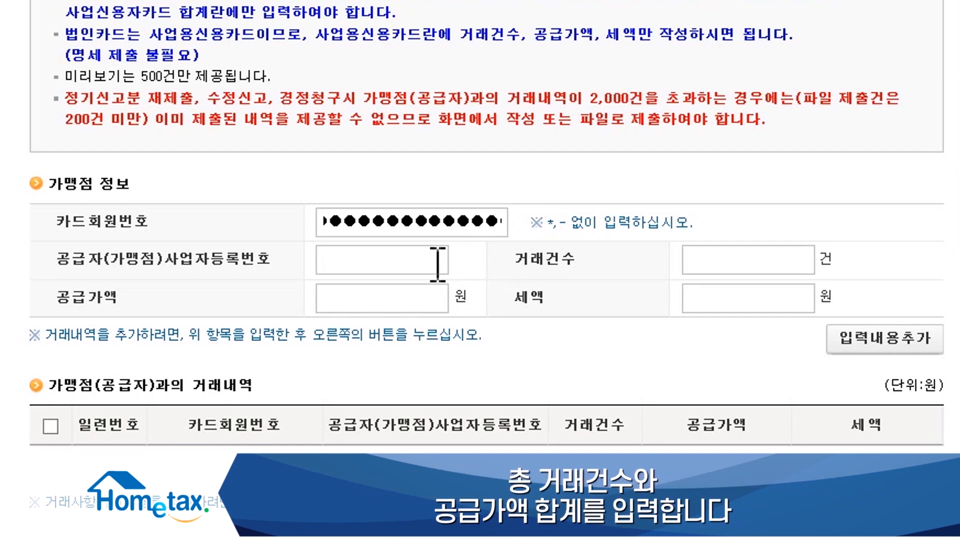
pyautogui.write('2')
pyautogui.click(434, 259)
pyautogui.write('140')
# - Set 2 transactions and a supply value of 1,000,000 won for the card purchase, and add the entry to the transaction list
pyautogui.click(717, 260)
pyautogui.write('2')
pyautogui.click(437, 299)
pyautogui.write('1000000')
pyautogui.click(884, 338)
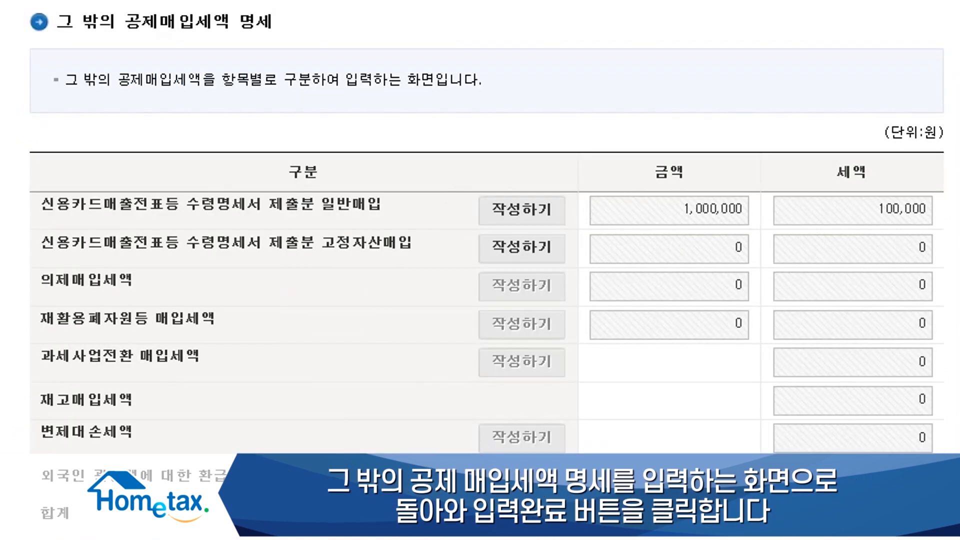
# - Complete the 그 밖의 공제매입세액 명세 and return to the main return form
pyautogui.scroll(-2, 482, 299)
pyautogui.scroll(-2, 482, 300)
pyautogui.scroll(-2, 482, 300)
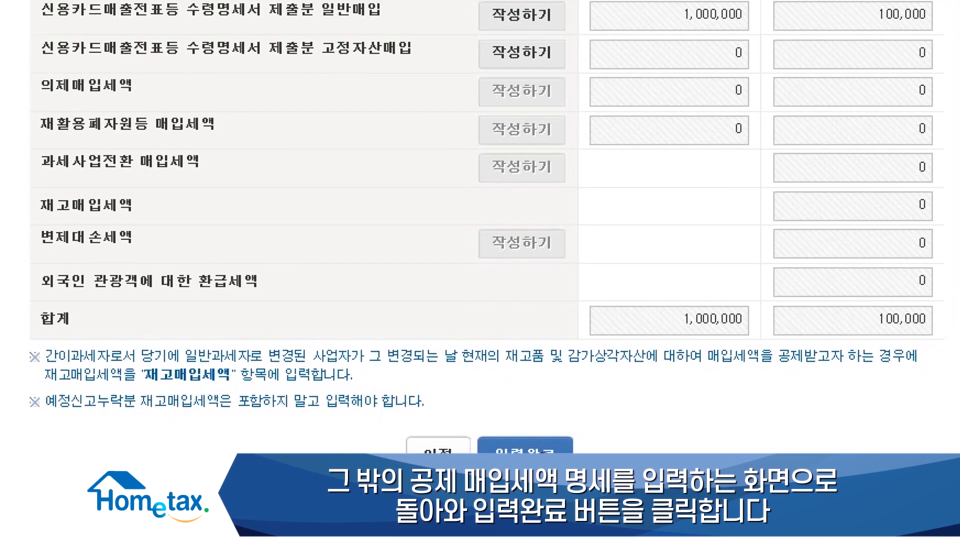
pyautogui.click(525, 445)
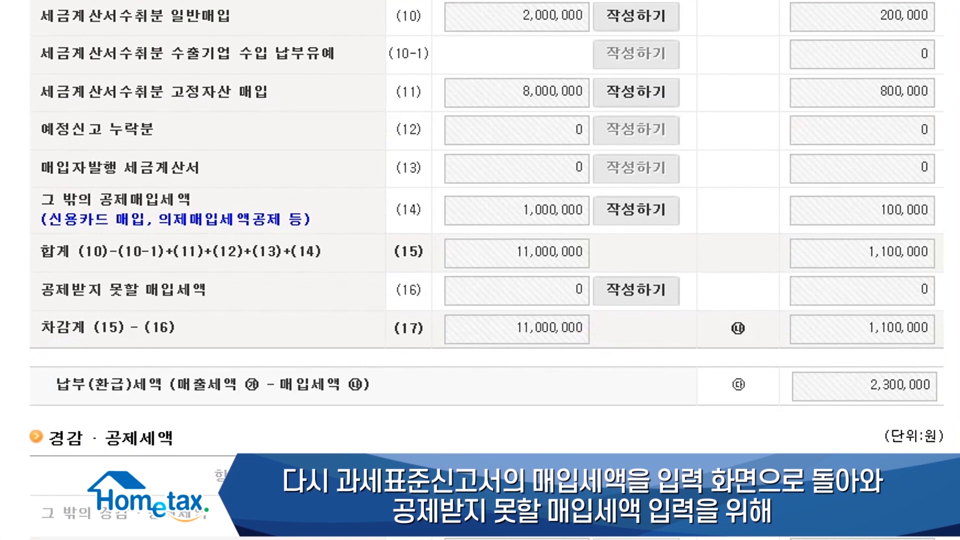
# - Open the 공제받지 못할 매입세액 명세서 under item (16) and choose 사업과 직접 관련없는 지출 as the 불공제 사유
pyautogui.click(629, 300)
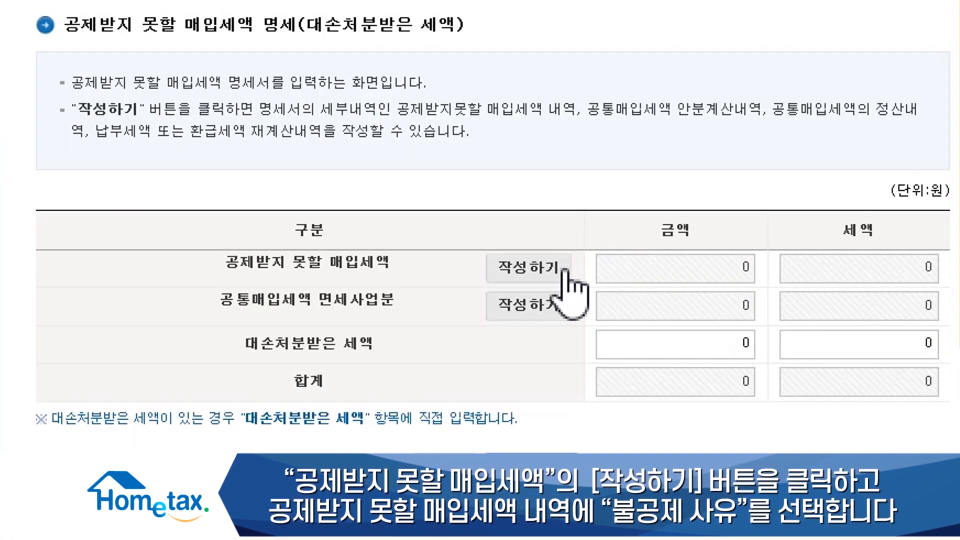
pyautogui.click(550, 270)
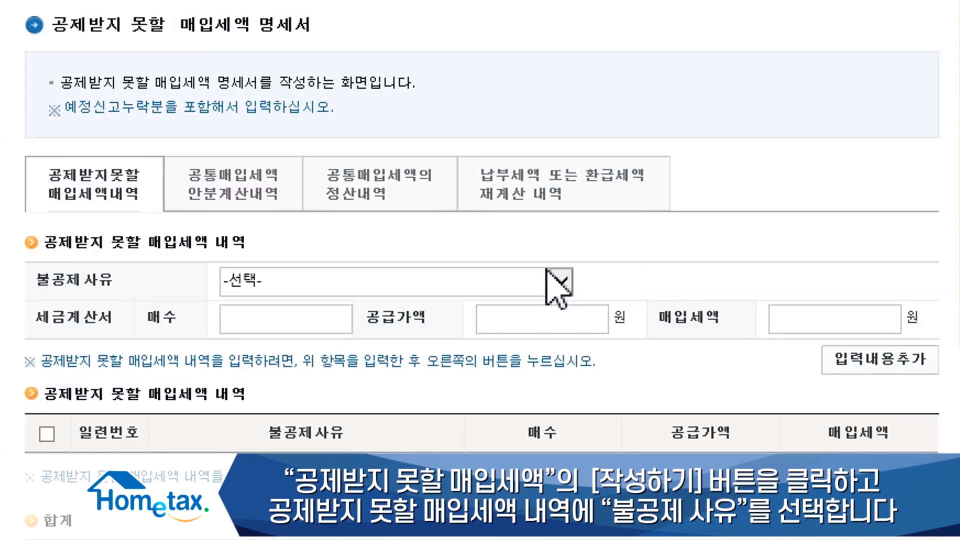
pyautogui.click(555, 280)
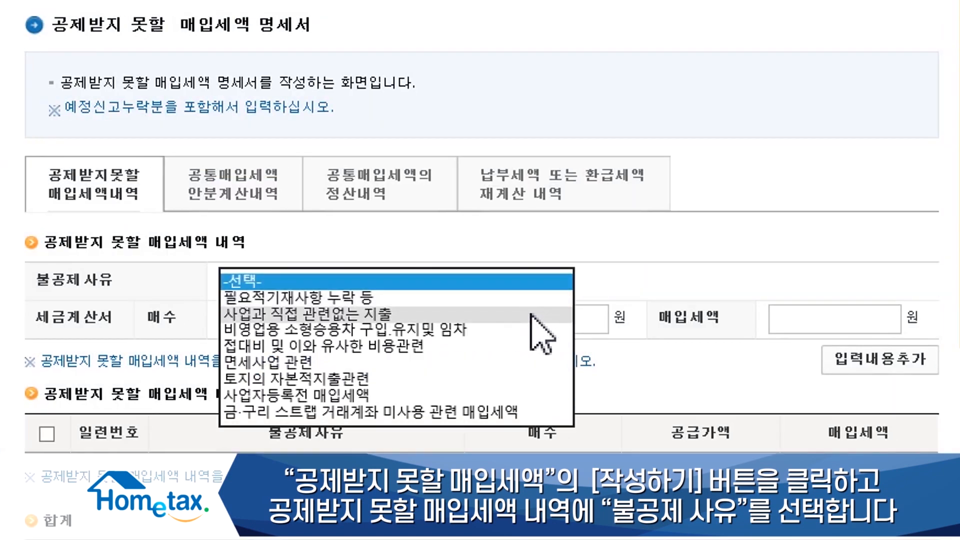
pyautogui.click(530, 314)
# - Enter 1 tax invoice with a supply value of 2,000,000 won and add the non-deductible entry to the list
pyautogui.click(331, 326)
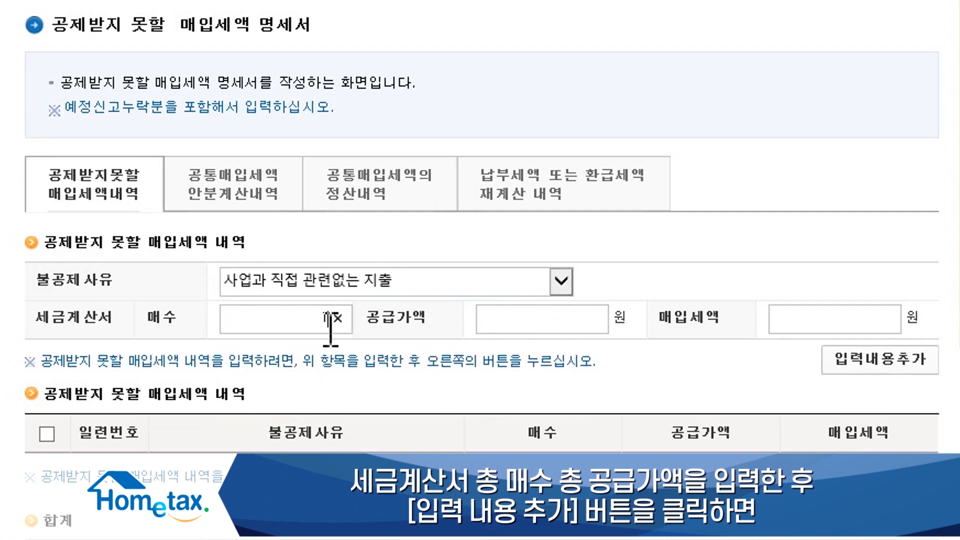
pyautogui.write('200000')
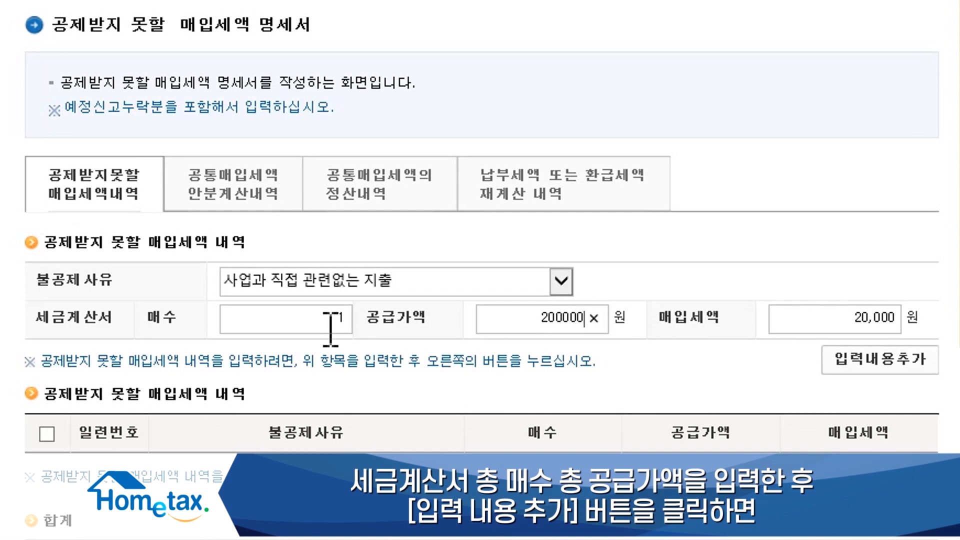
pyautogui.write('0')
pyautogui.click(451, 382)
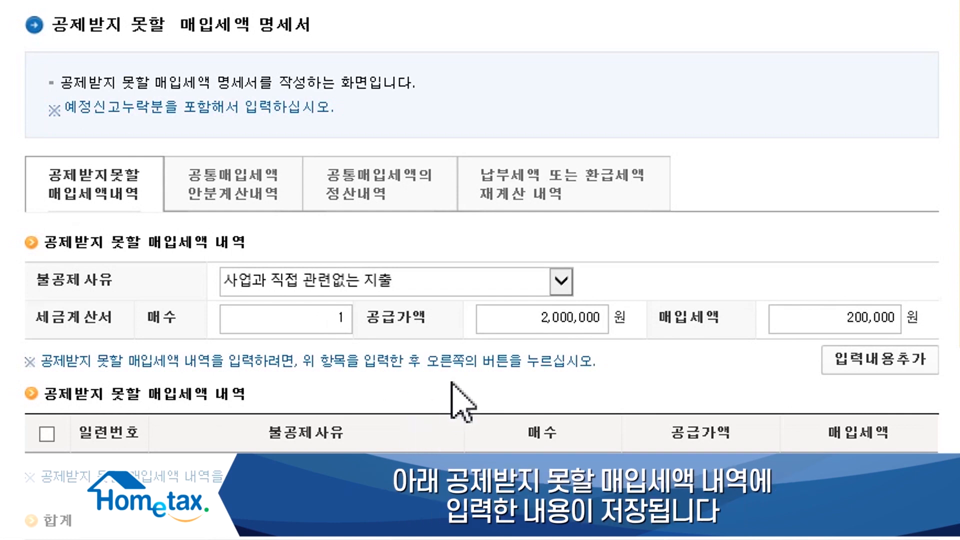
pyautogui.click(900, 367)
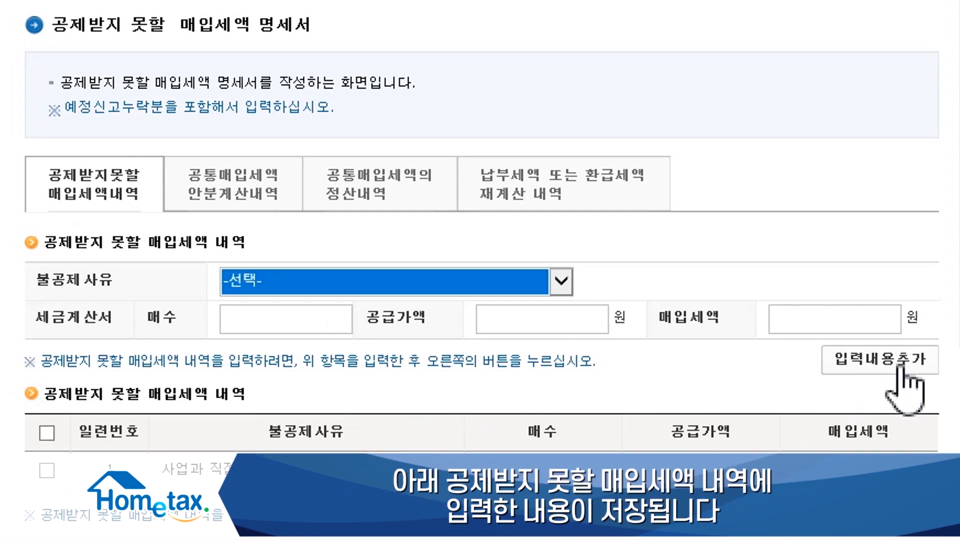
# - Complete the 공제받지 못할 매입세액 명세서 and its summary statement, and return to the main return form
pyautogui.scroll(-5, 930, 422)
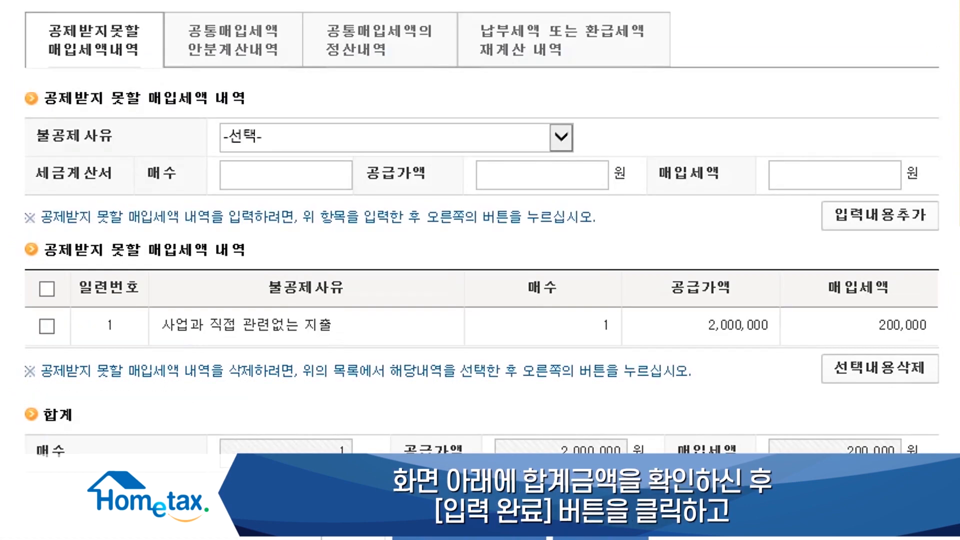
pyautogui.click(624, 409)
pyautogui.press('Return')
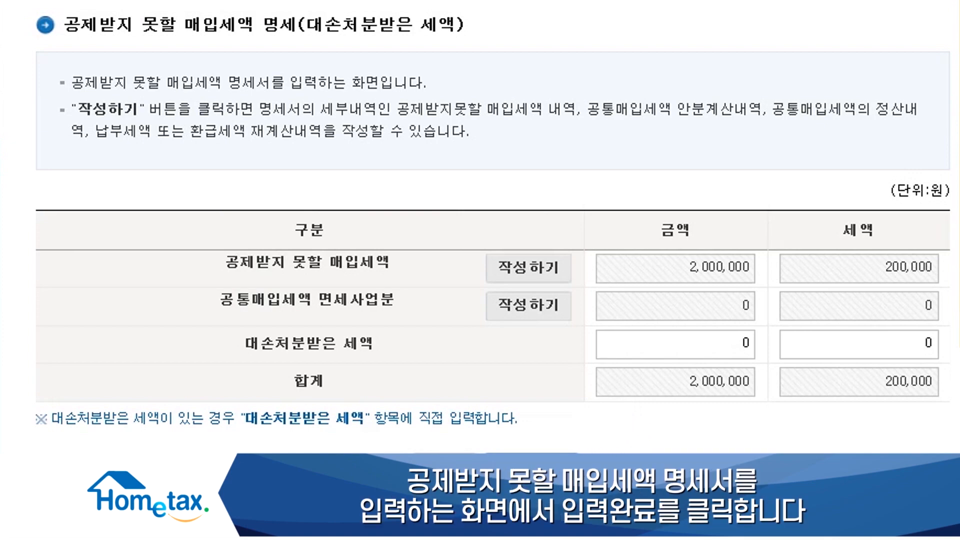
pyautogui.click(558, 460)
pyautogui.press('Return')
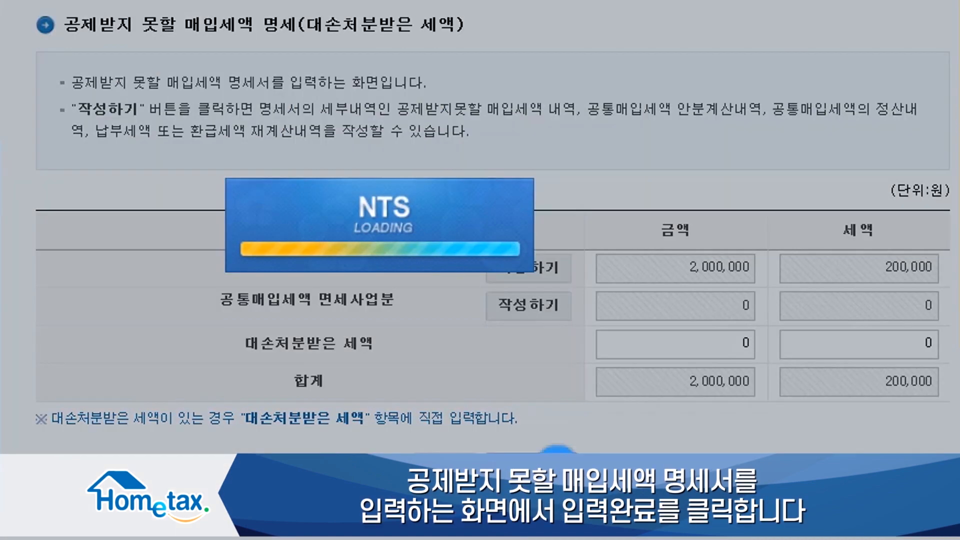
pyautogui.press('Return')
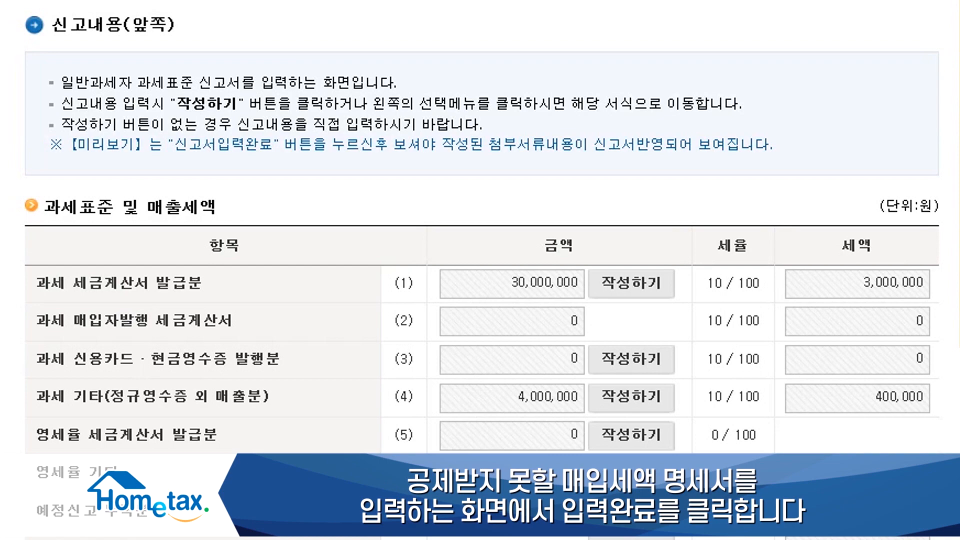
# - Open the form for item (18) 그 밖의 경감·공제세액 in the 경감·공제세액 section
pyautogui.scroll(-12, 480, 270)
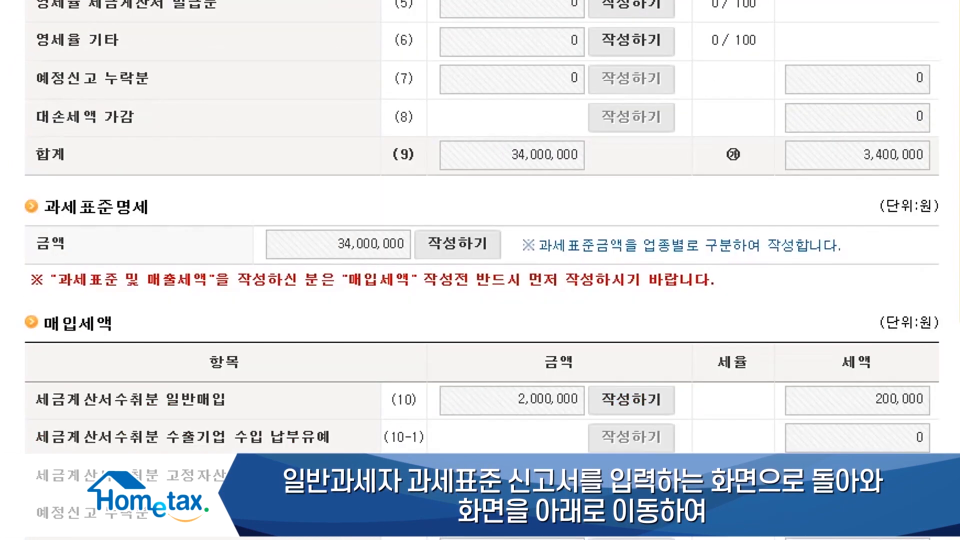
pyautogui.scroll(-8, 480, 270)
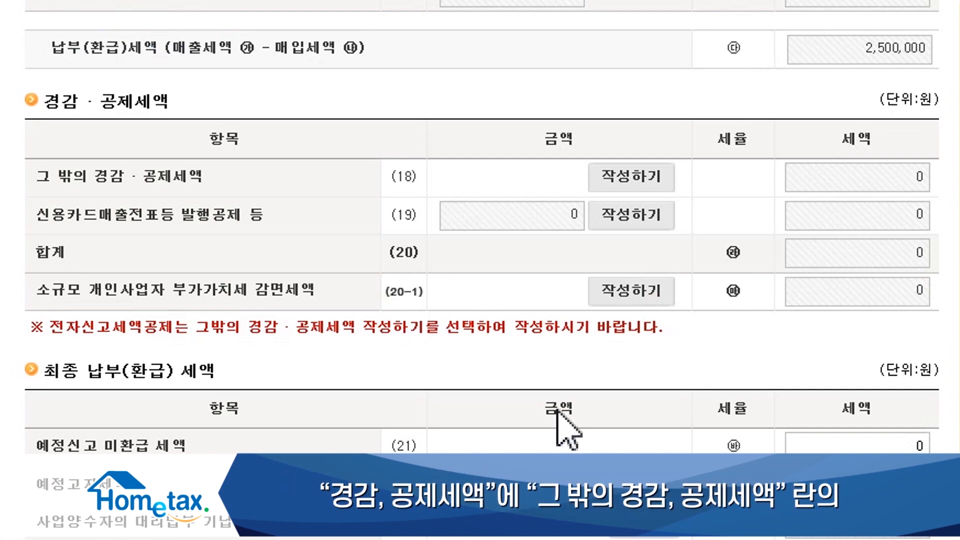
pyautogui.click(620, 184)
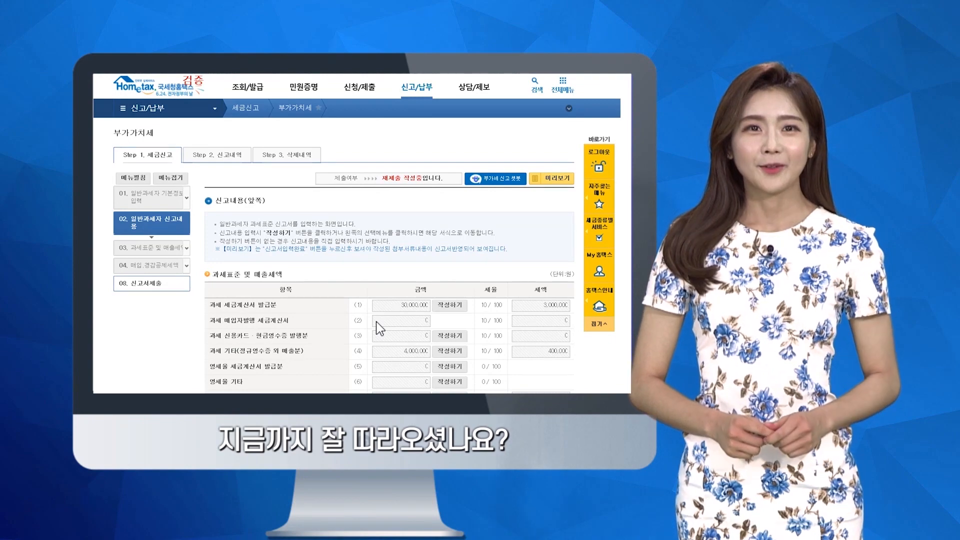
# - Complete and save the VAT return, and submit it from the 신고서 제출 summary page
pyautogui.scroll(-8, 377, 323)
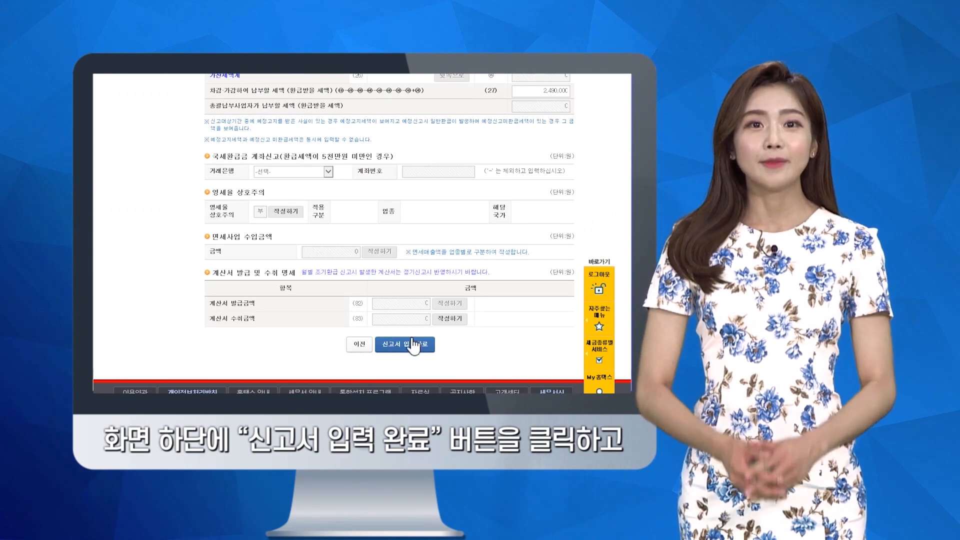
pyautogui.click(415, 351)
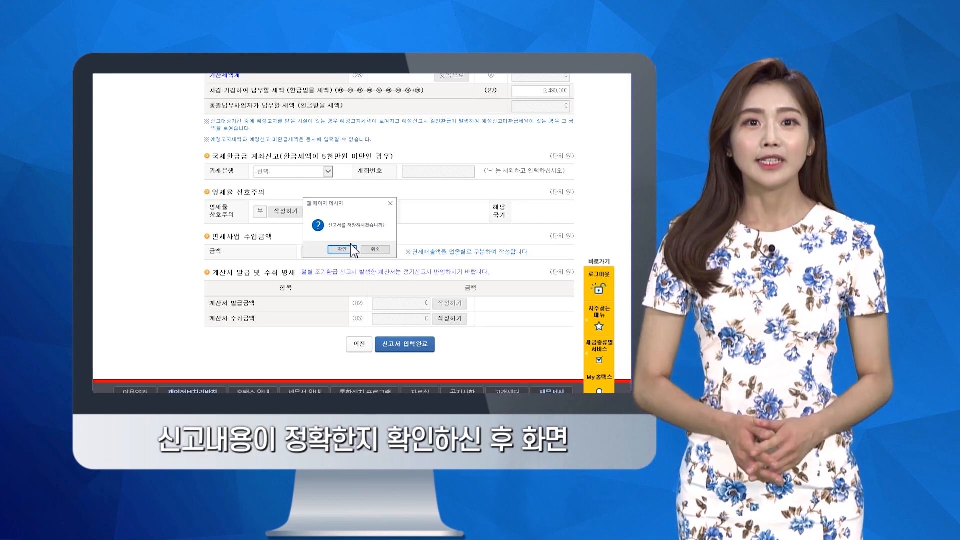
pyautogui.click(343, 248)
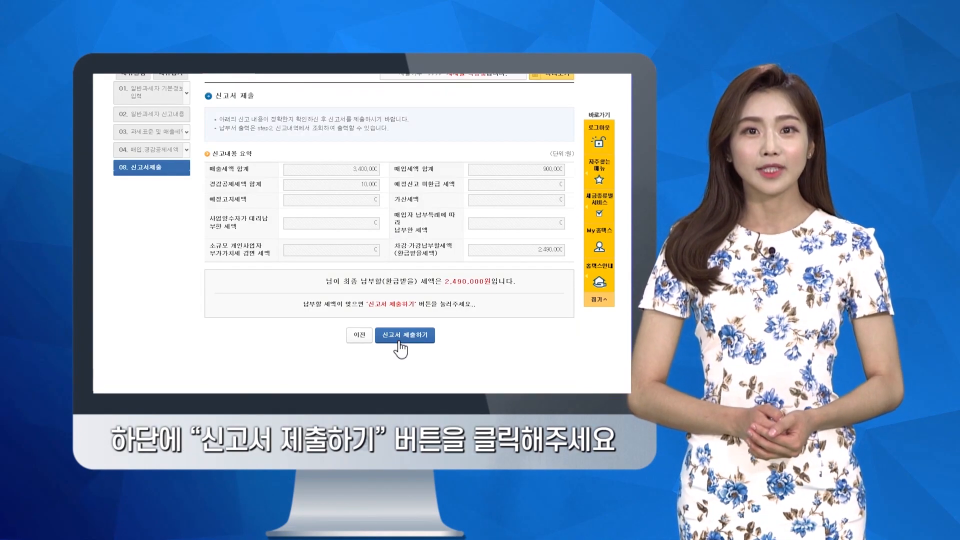
pyautogui.click(398, 340)
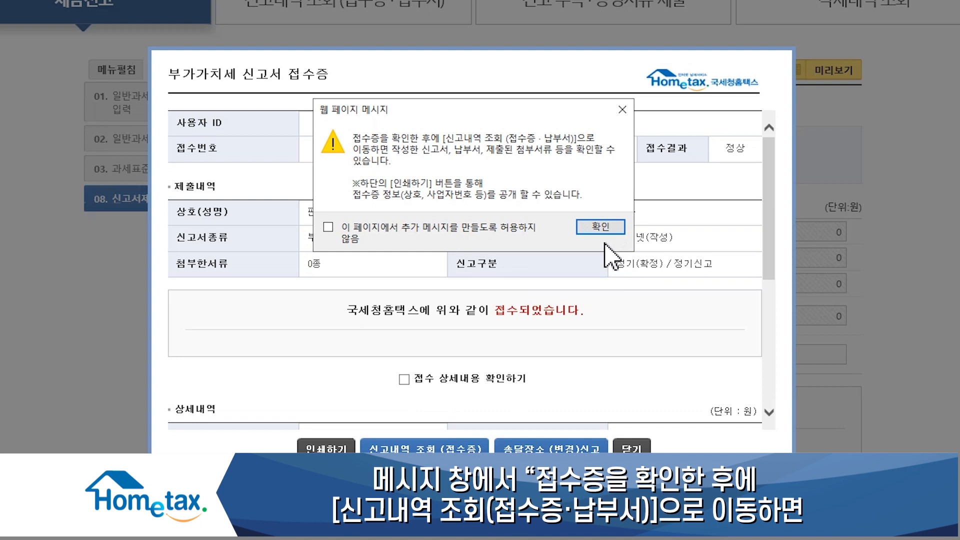
# - Check the detailed contents of the 부가가치세 신고서 접수증, mark them as personally confirmed, and close the receipt
pyautogui.click(602, 228)
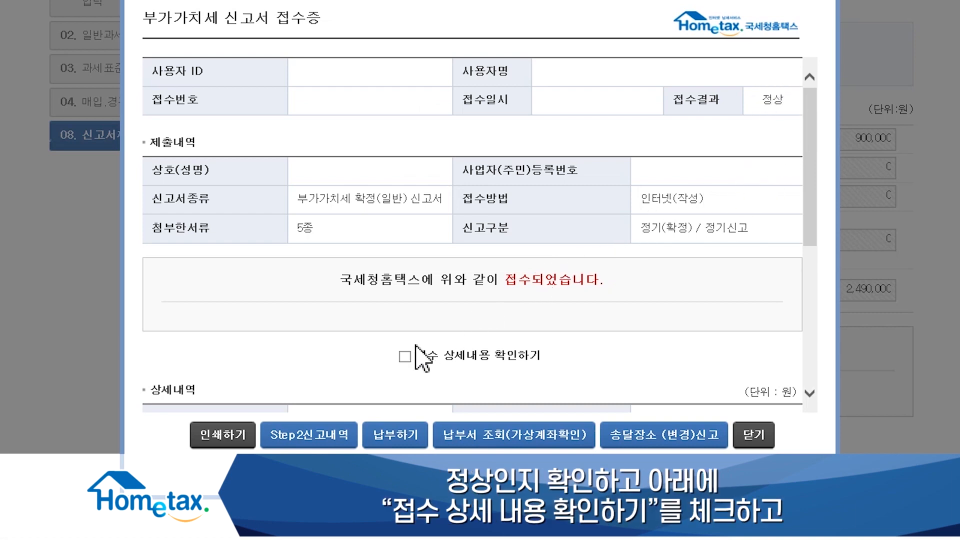
pyautogui.click(405, 356)
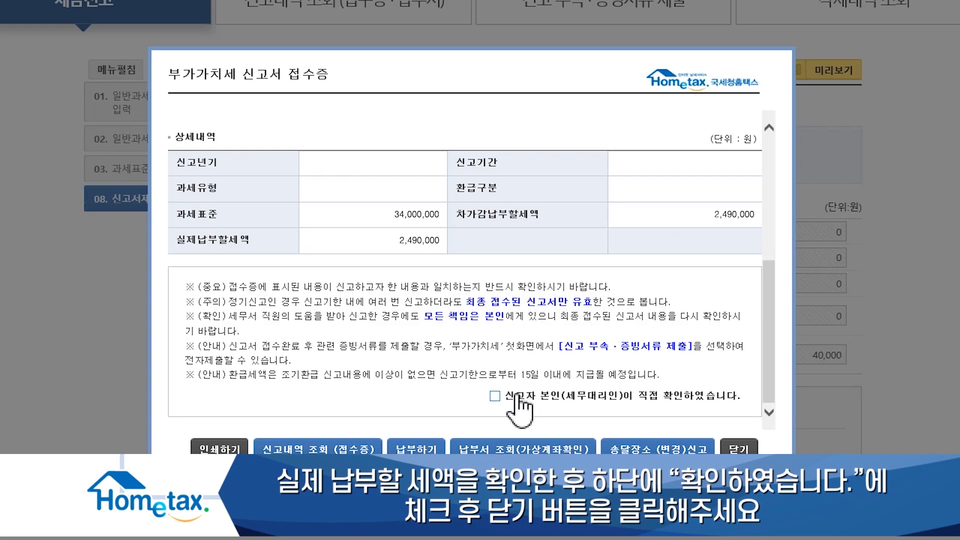
pyautogui.click(494, 396)
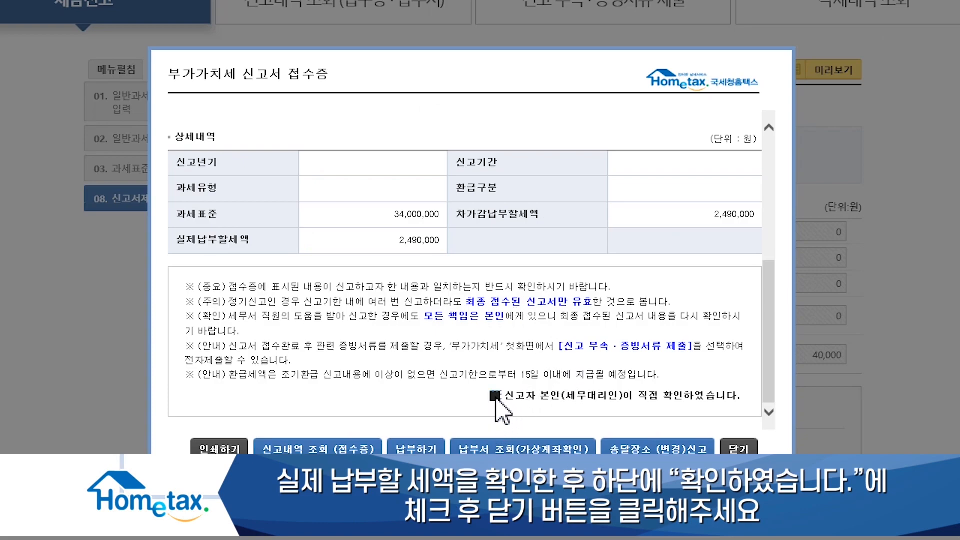
pyautogui.click(739, 448)
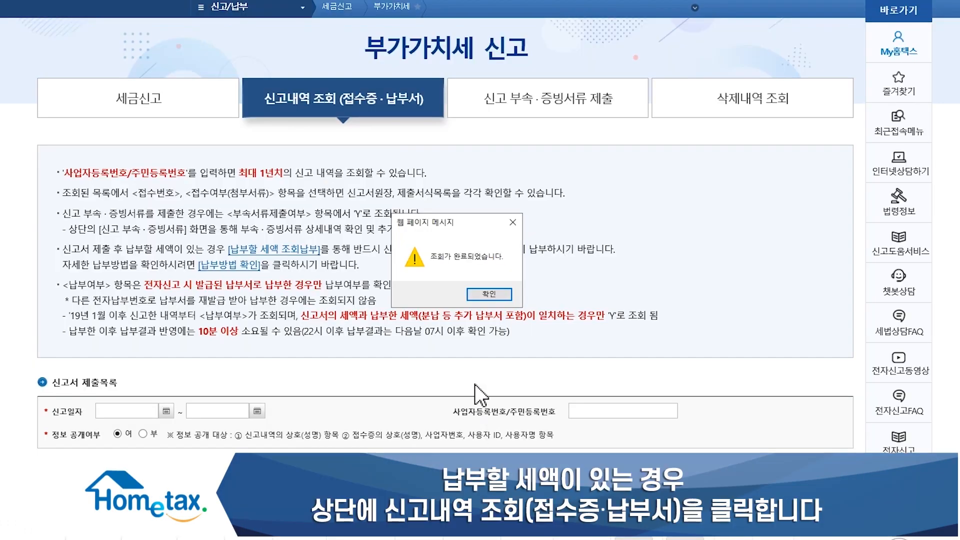
# - Find the filed VAT return in the 신고서 제출목록 of 신고내역 조회 (접수증·납부서)
pyautogui.click(502, 294)
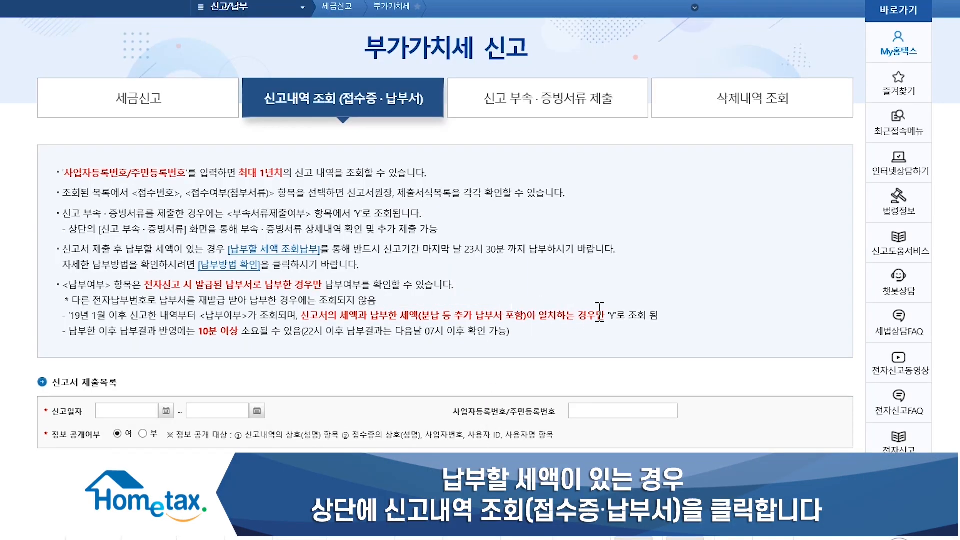
pyautogui.scroll(-3, 687, 372)
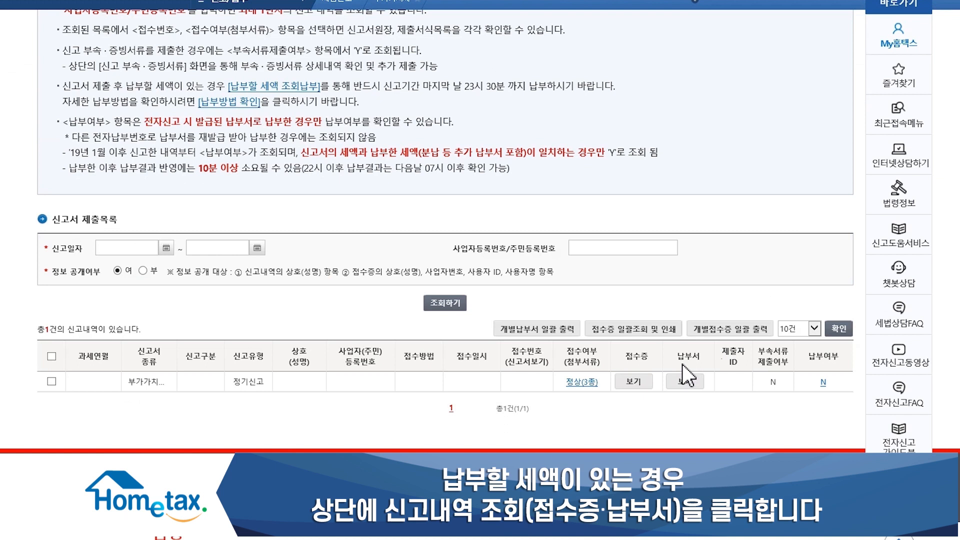